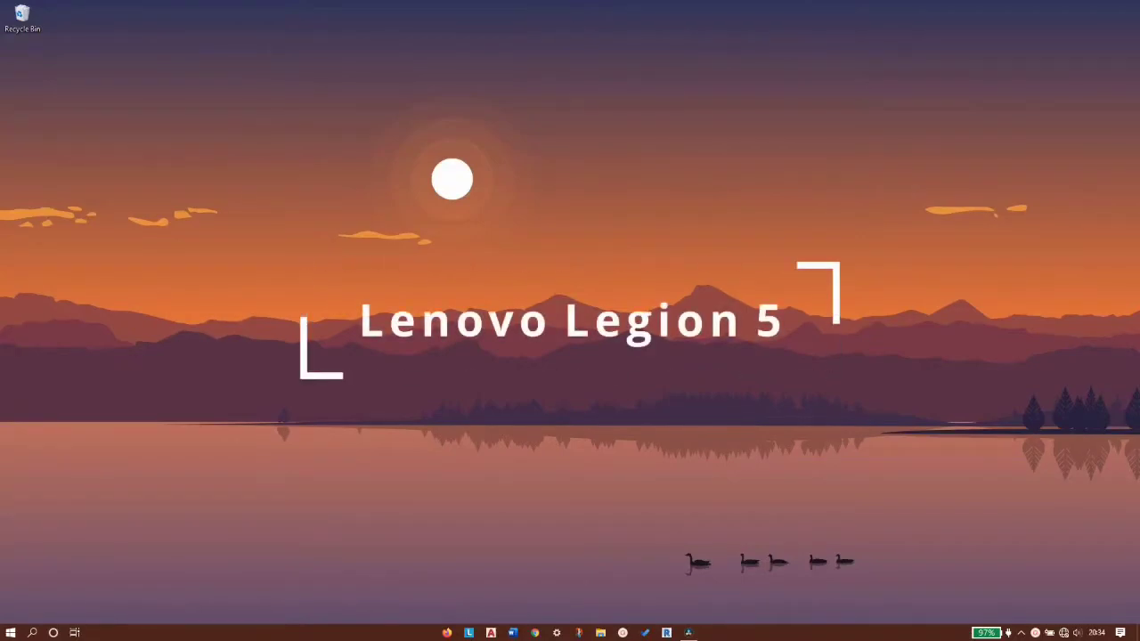
pyautogui.click(688, 632)
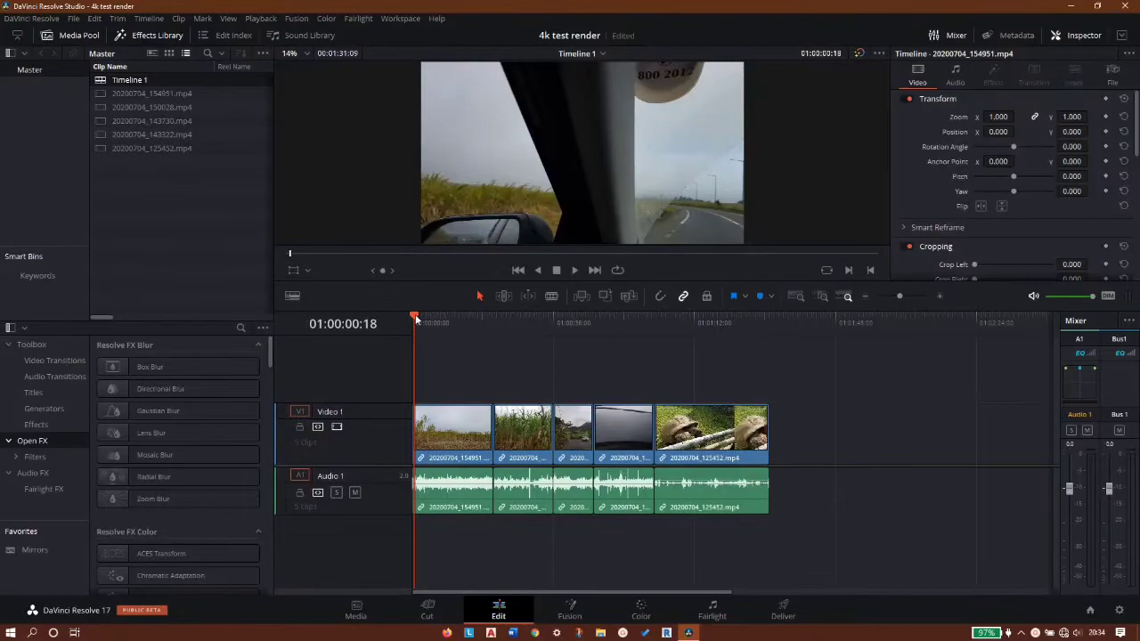
pyautogui.moveTo(415, 318); pyautogui.dragTo(420, 434)
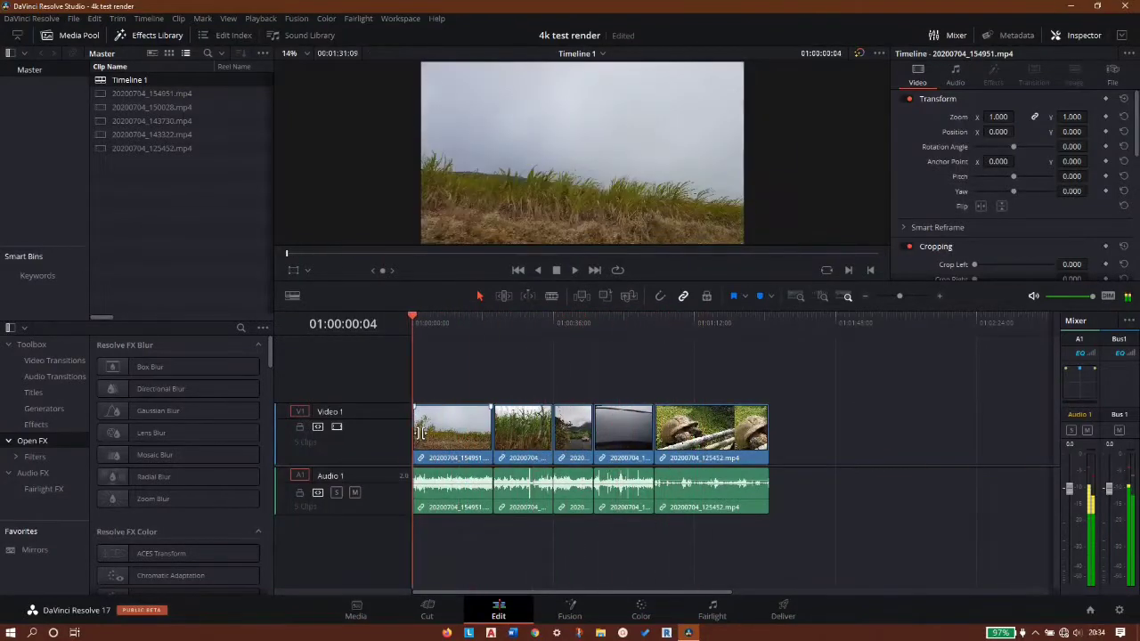
pyautogui.press('l')
pyautogui.press('l')
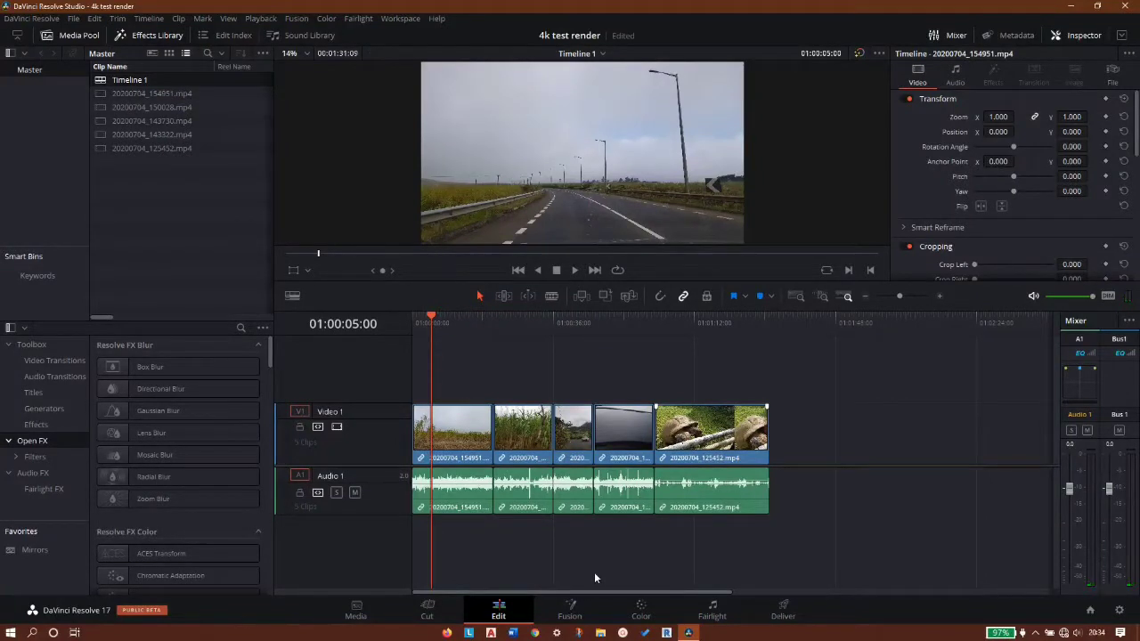
# On the Deliver page, choose the H.264 Master render preset
pyautogui.click(783, 609)
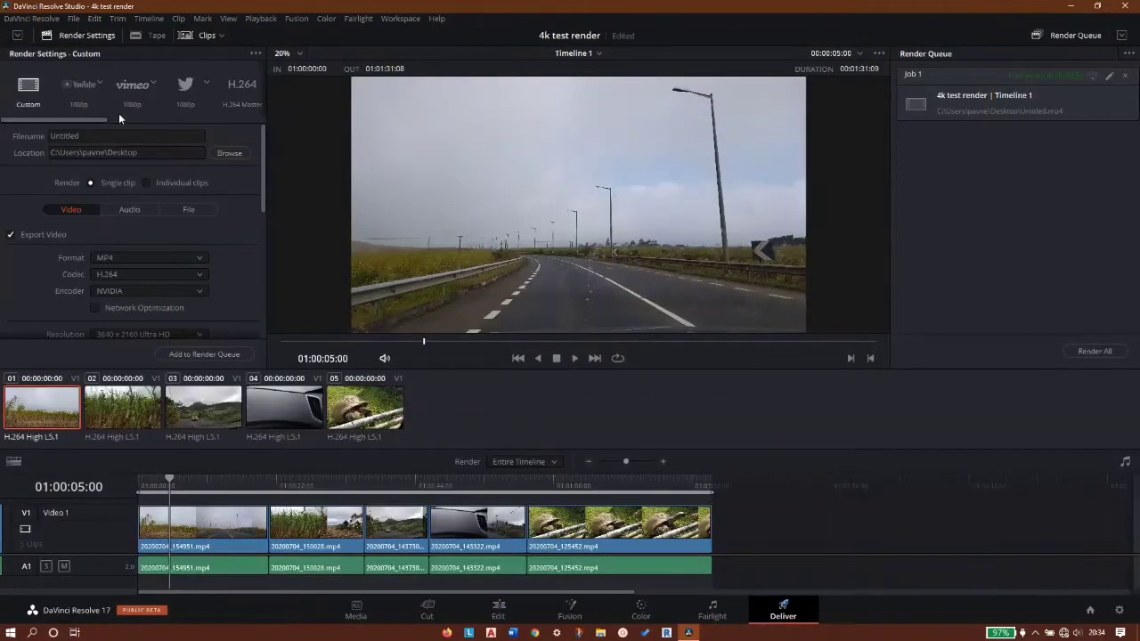
pyautogui.moveTo(93, 116); pyautogui.dragTo(138, 119)
pyautogui.click(135, 94)
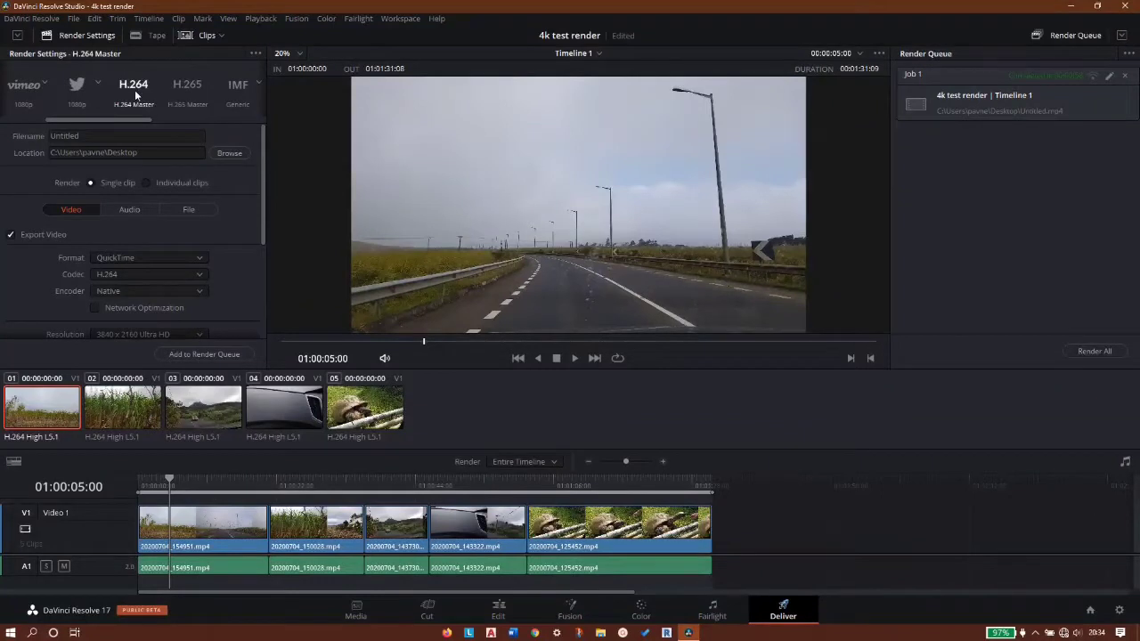
# Name the output TEST 4K and save it to the Desktop
pyautogui.click(98, 136)
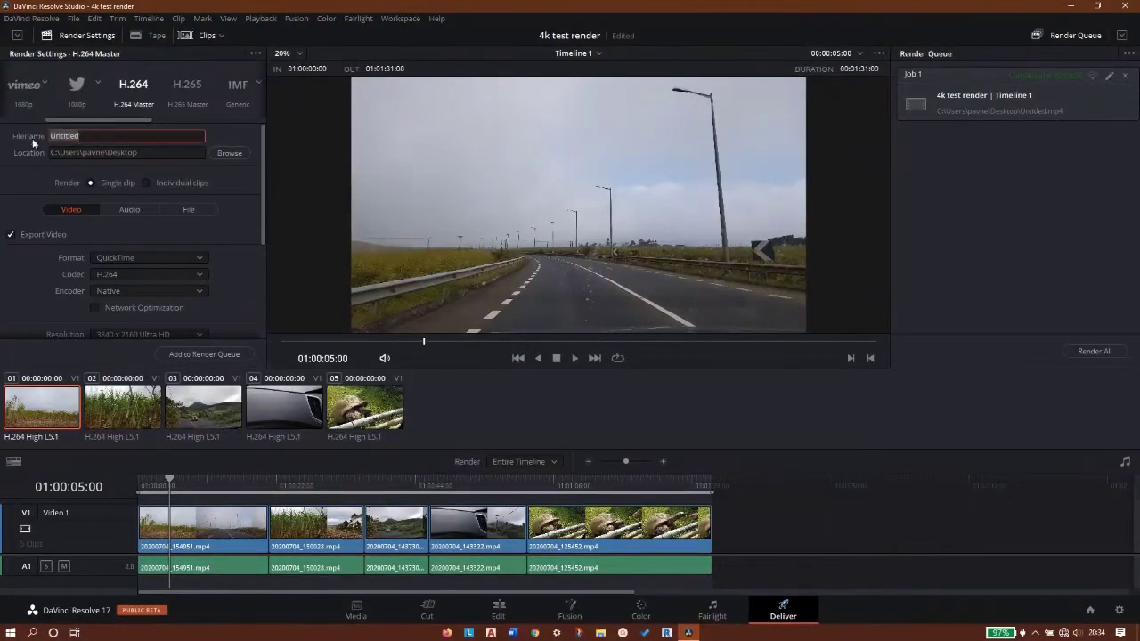
pyautogui.press('capslock')
pyautogui.write('TS')
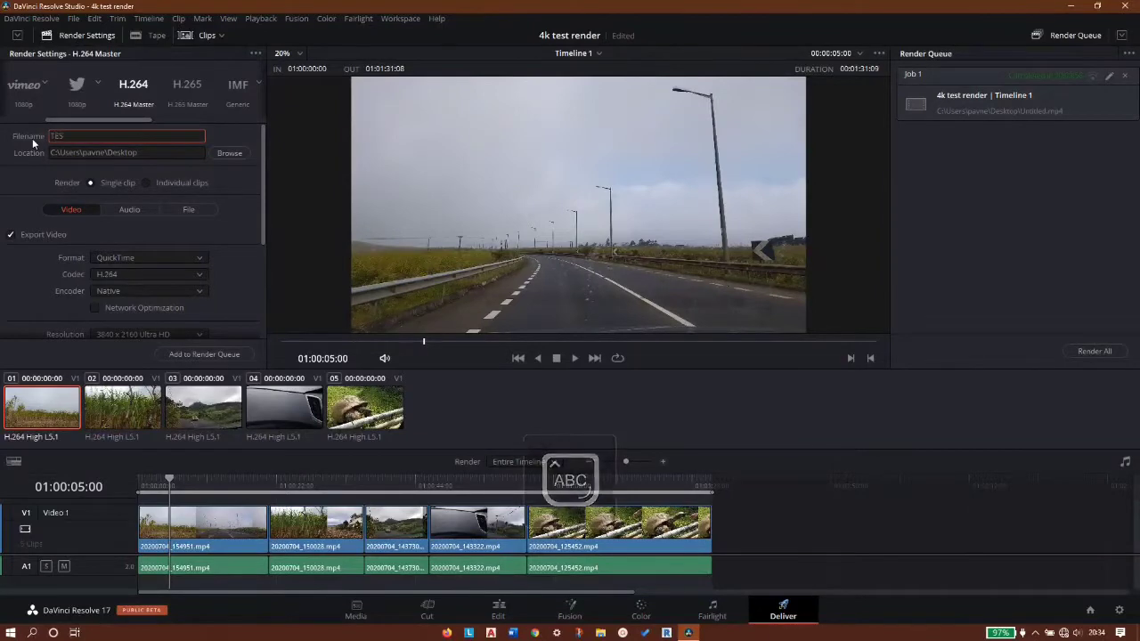
pyautogui.write('EST 4K')
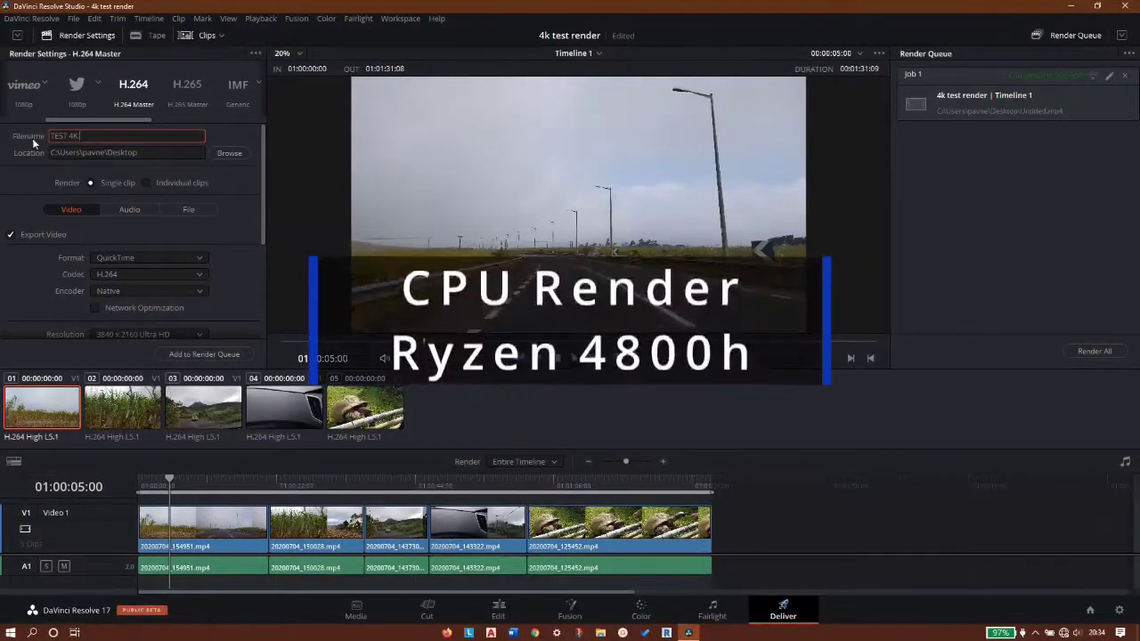
pyautogui.click(229, 153)
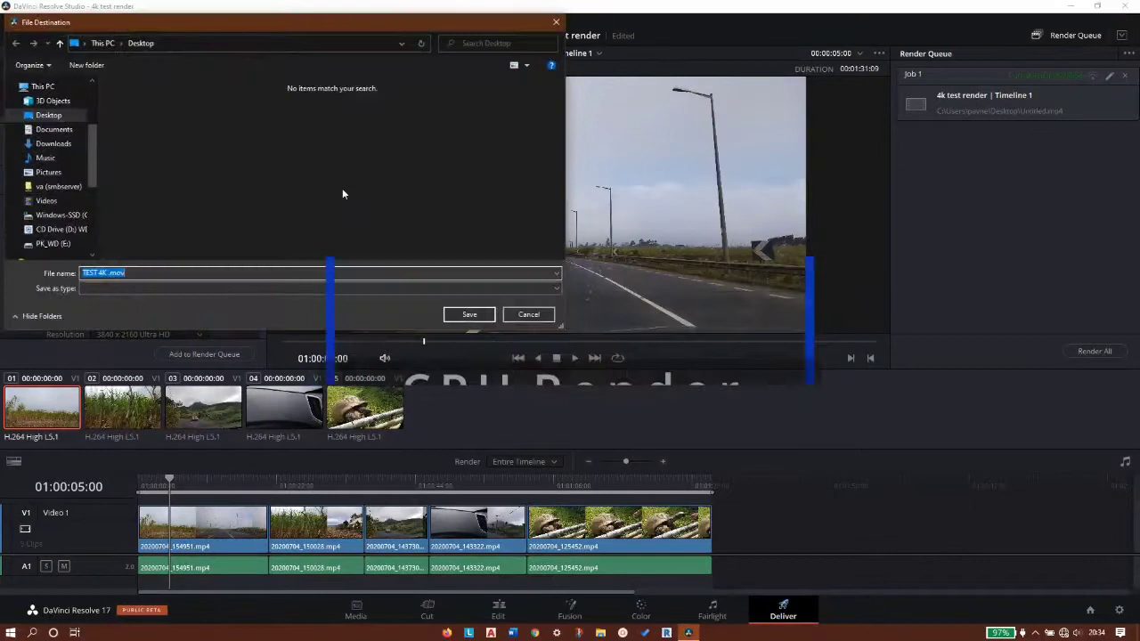
pyautogui.click(482, 312)
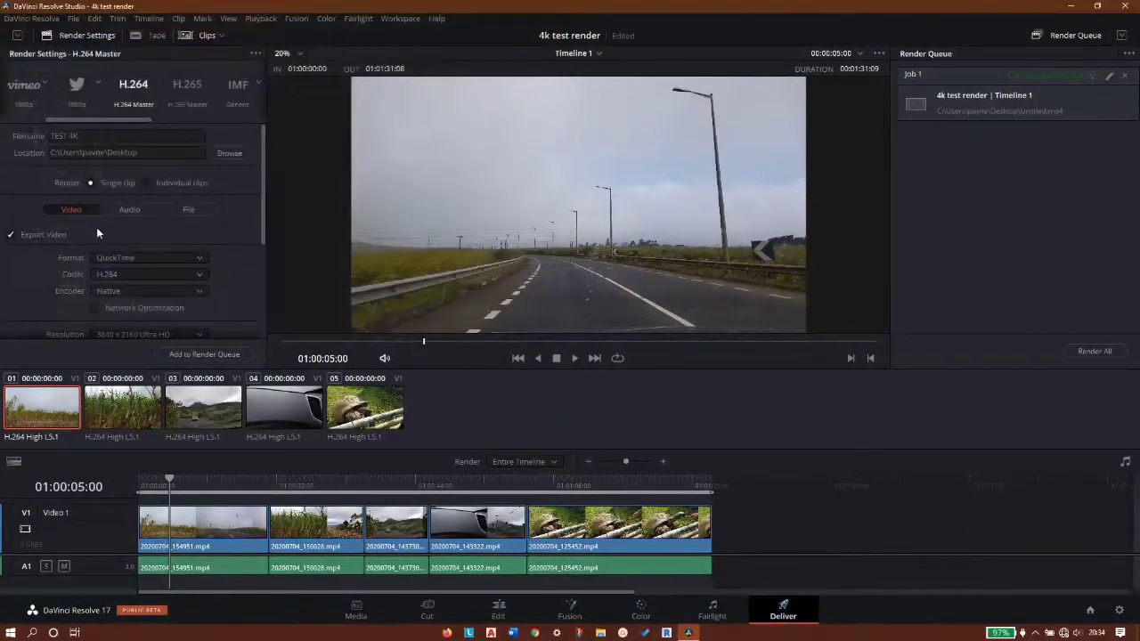
# Set the format to MP4 at 29.97 fps, queue the render and delete the Untitled job
pyautogui.click(176, 257)
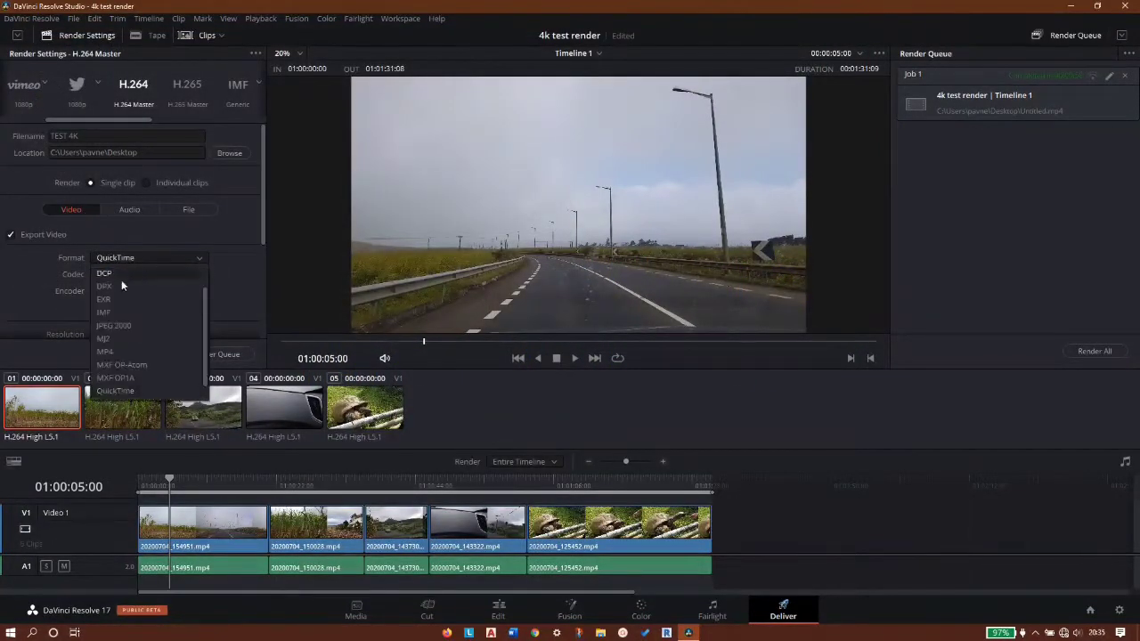
pyautogui.click(108, 351)
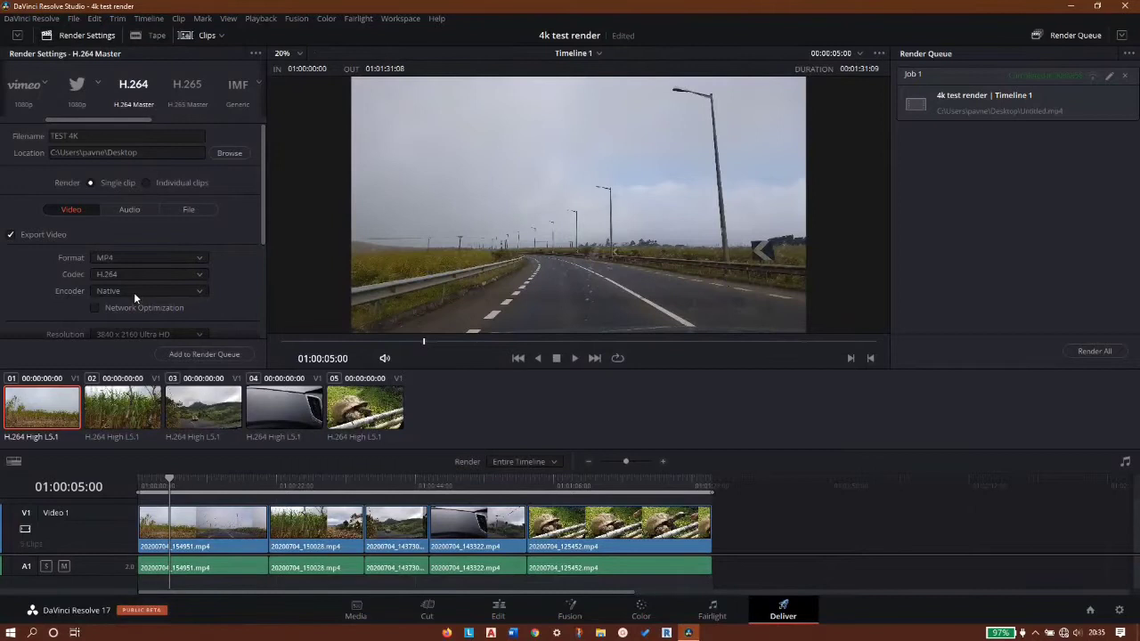
pyautogui.scroll(-1, 155, 268)
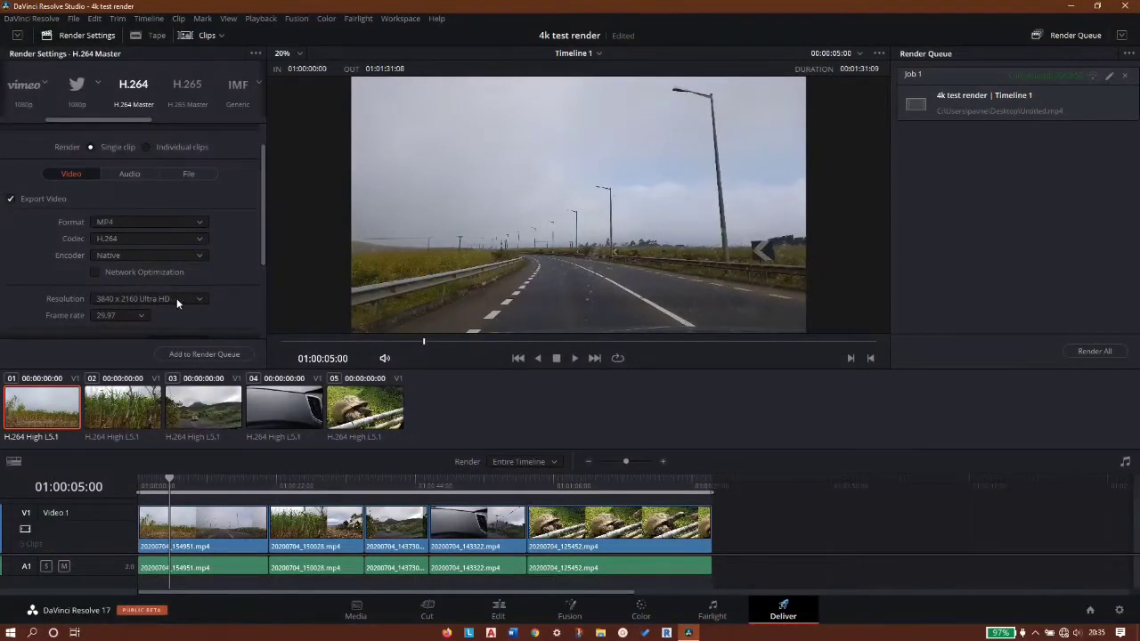
pyautogui.click(143, 317)
pyautogui.click(112, 332)
pyautogui.click(210, 355)
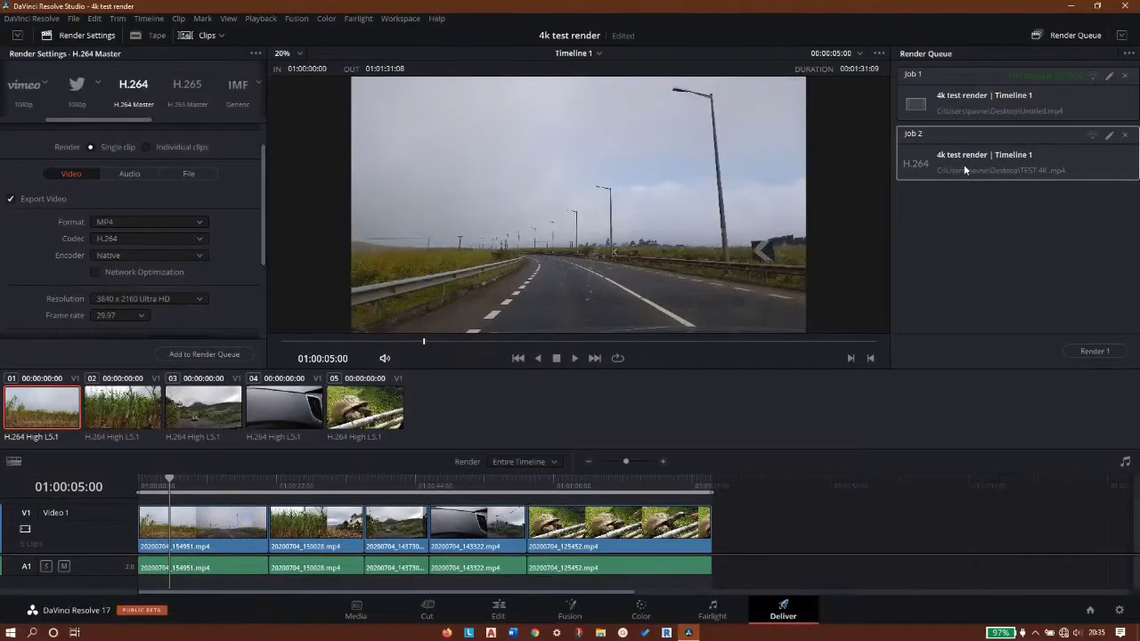
pyautogui.click(1124, 76)
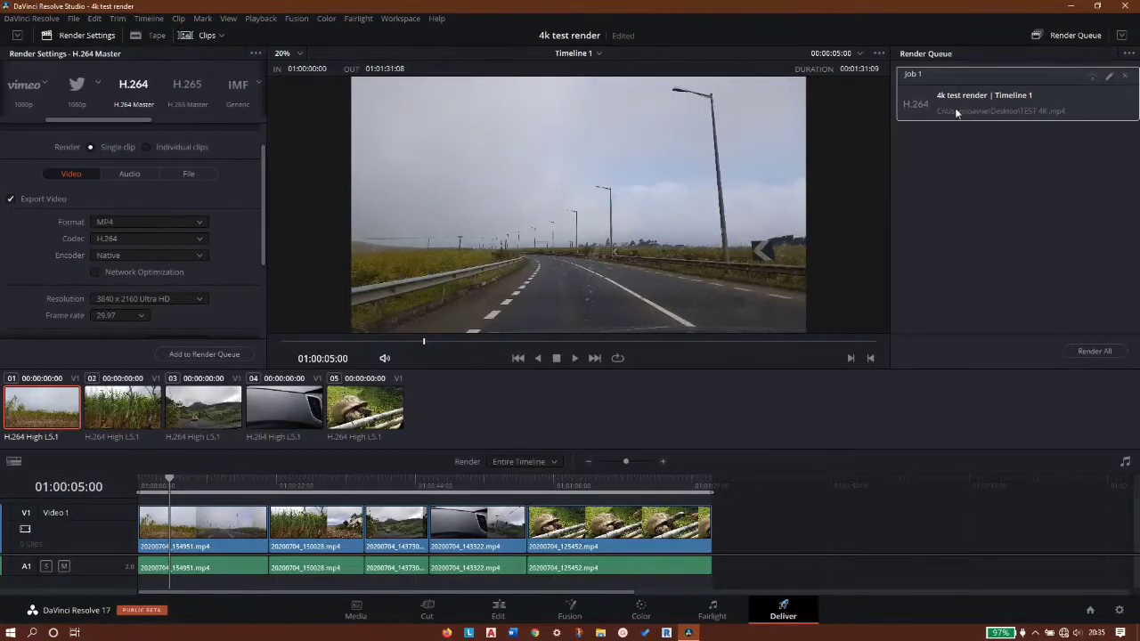
# Render the queued TEST 4K.mp4 job with Render All and wait for completion
pyautogui.click(1101, 352)
# Change the H.264 encoder from Native to NVIDIA
pyautogui.click(180, 257)
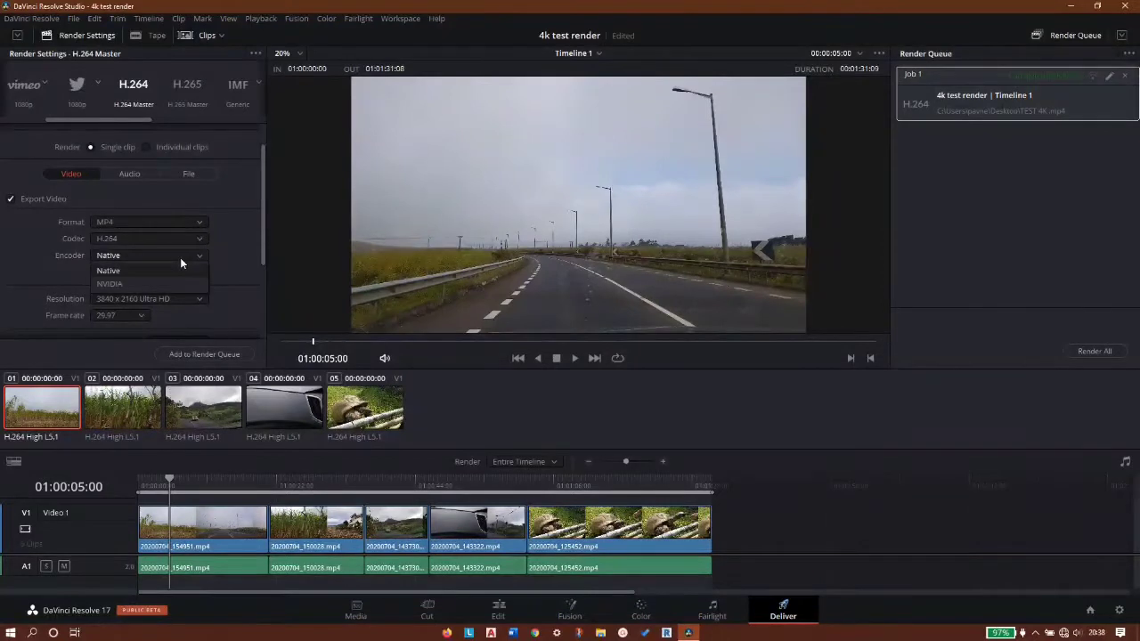
pyautogui.click(118, 284)
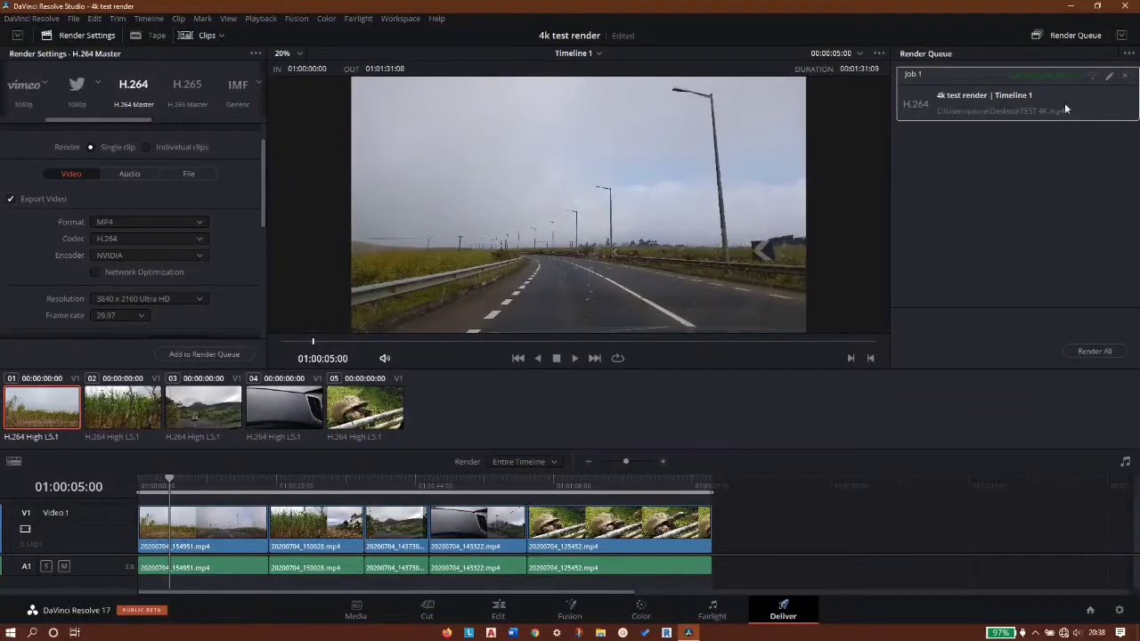
# Delete the old job and queue a new render saved as TEST 4K_NVIDIA.mp4 on the Desktop
pyautogui.click(1127, 75)
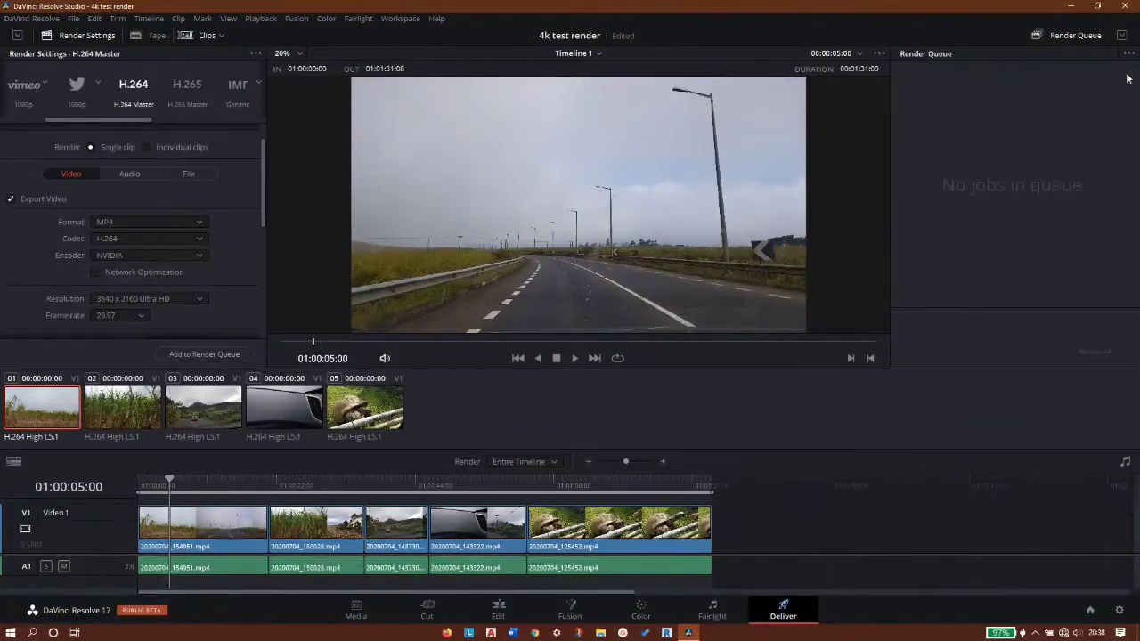
pyautogui.click(197, 354)
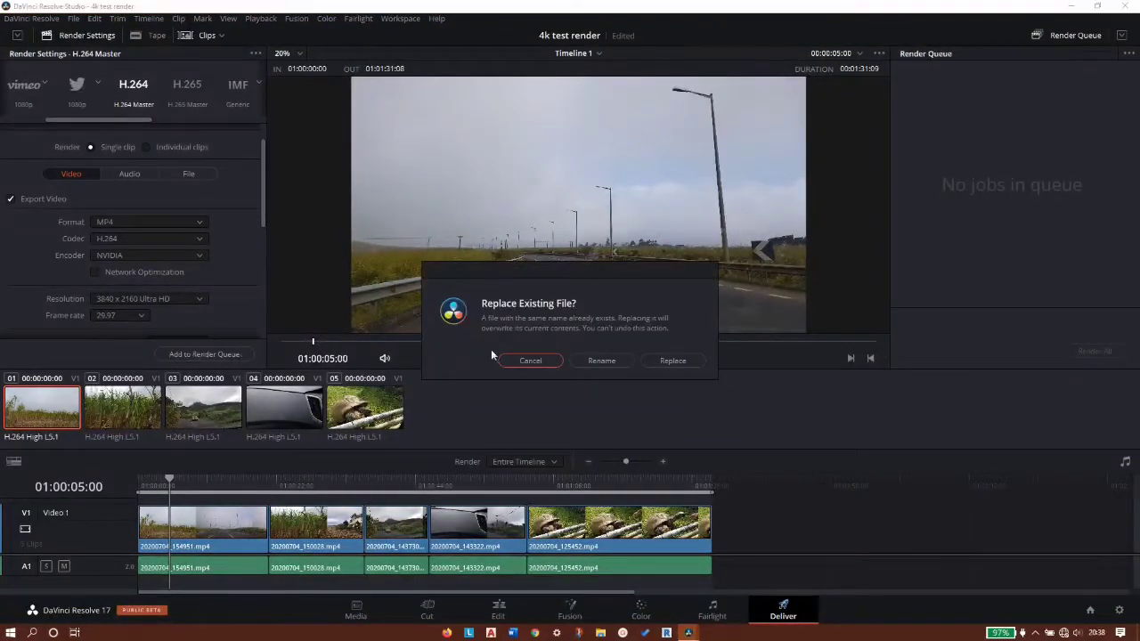
pyautogui.click(605, 361)
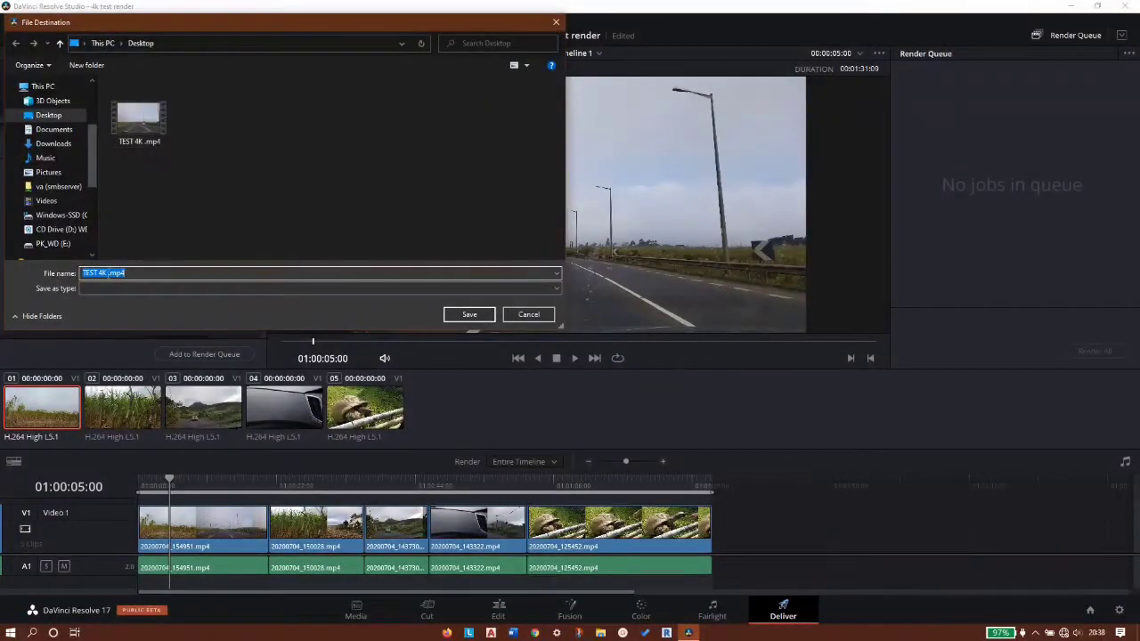
pyautogui.write('_')
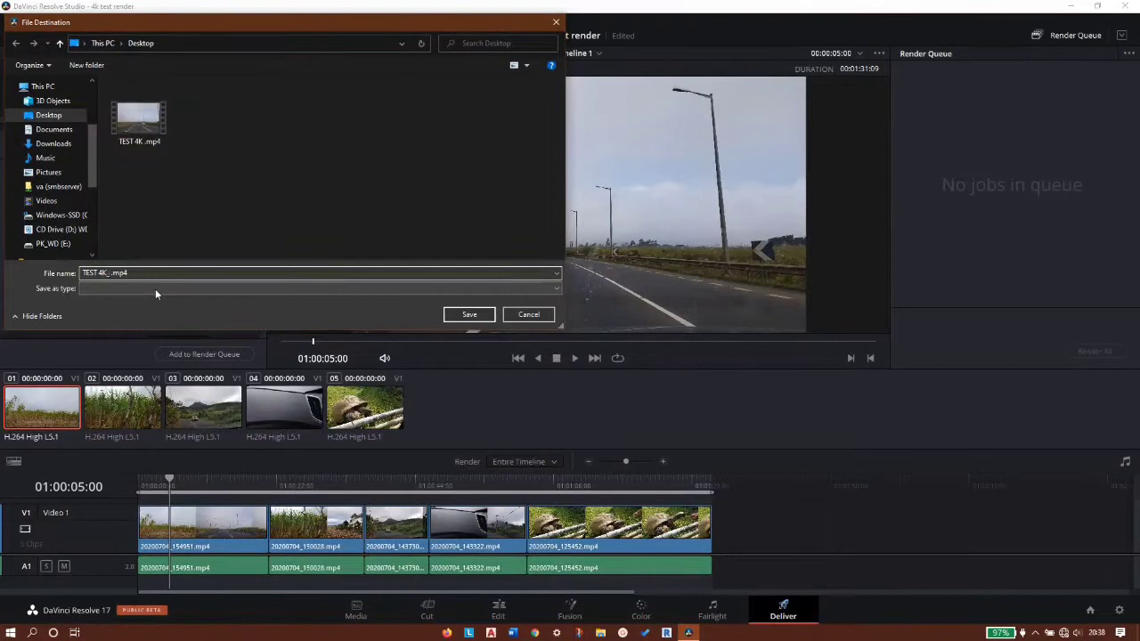
pyautogui.write('NVIDIA')
pyautogui.click(471, 315)
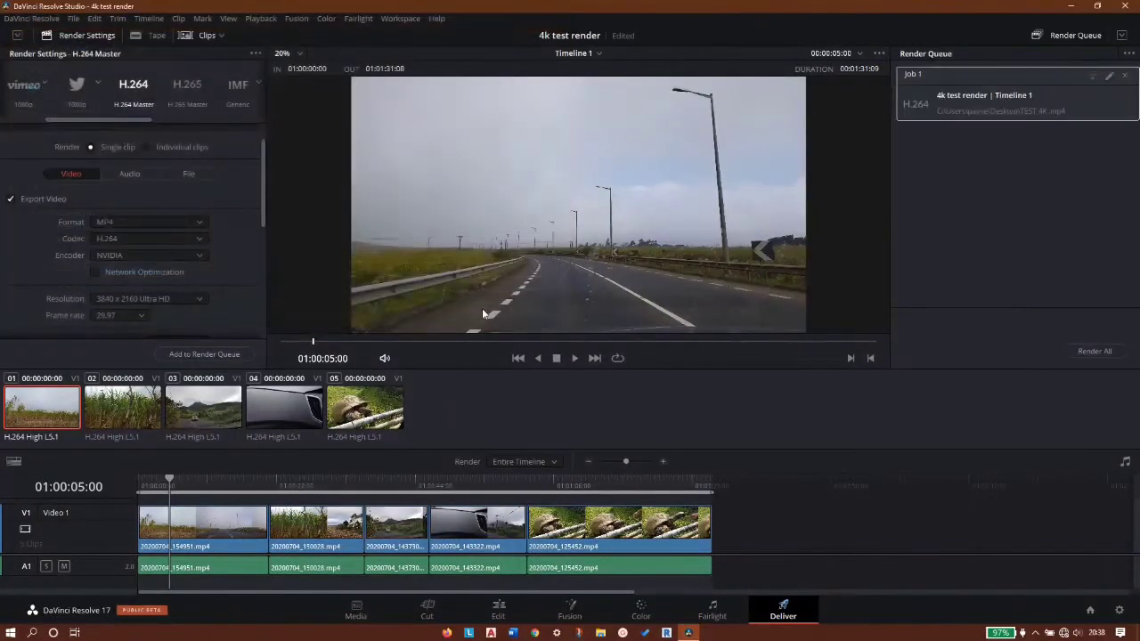
# Render the queued NVIDIA job with Render All and wait for it to finish
pyautogui.click(1093, 351)
# Minimize Resolve and check TEST 4K.mp4's Properties: size 2.03 GB
pyautogui.click(1071, 7)
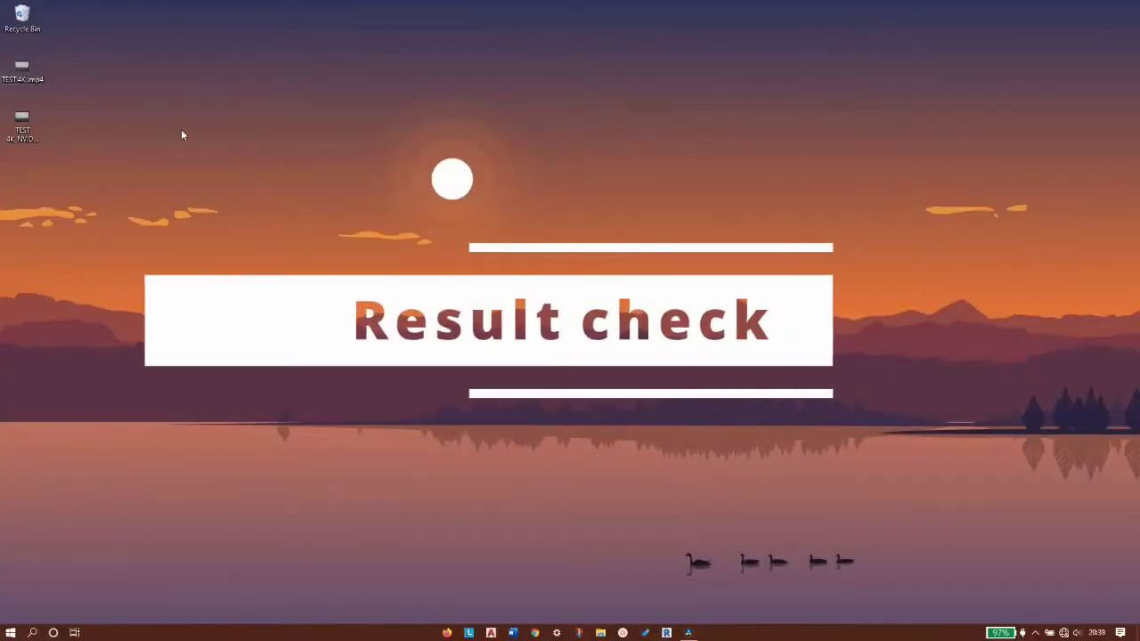
pyautogui.keyDown('ctrl'); pyautogui.scroll(1, 96, 118); pyautogui.keyUp('ctrl')
pyautogui.keyDown('ctrl'); pyautogui.scroll(1, 98, 125); pyautogui.keyUp('ctrl')
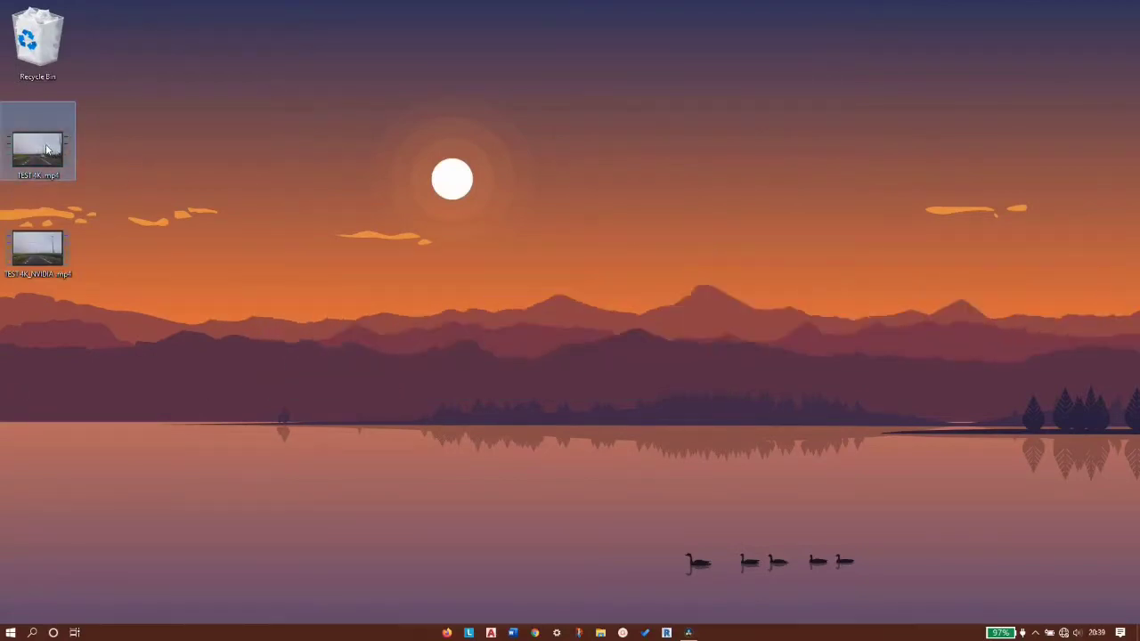
pyautogui.hotkey('shift', 'F10')
pyautogui.click(138, 401)
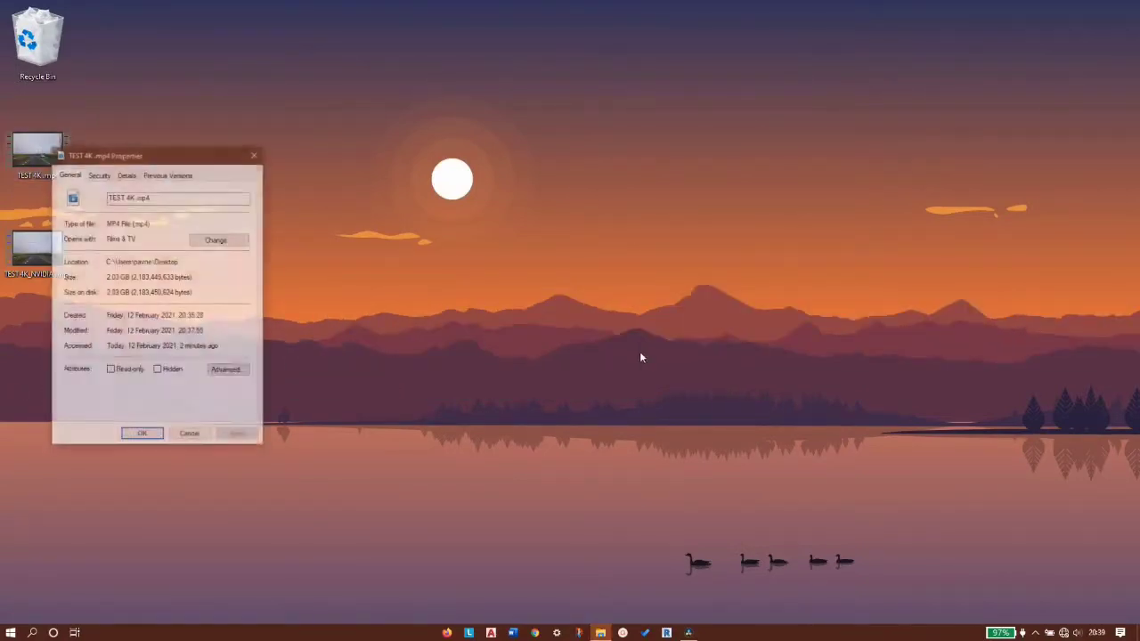
pyautogui.moveTo(165, 160); pyautogui.dragTo(472, 103)
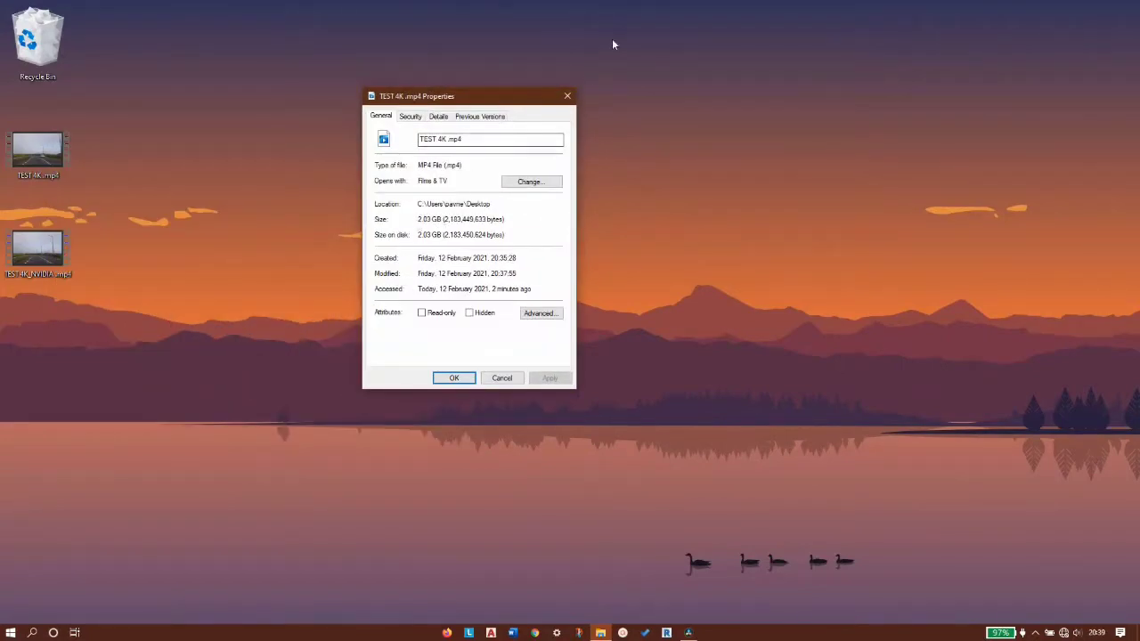
pyautogui.click(568, 96)
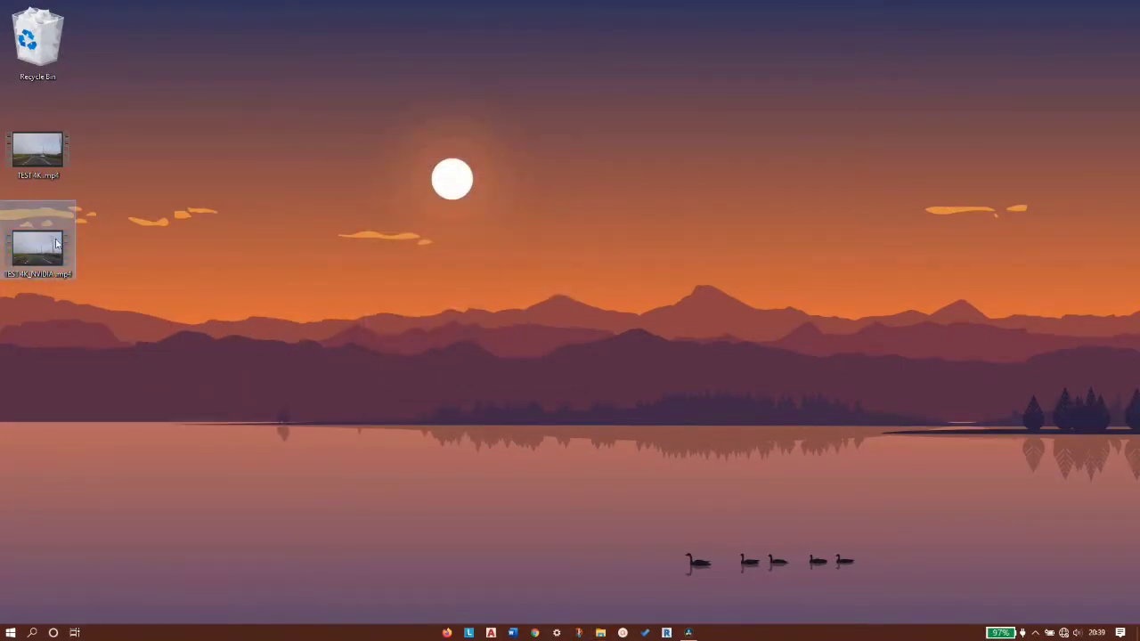
# Check TEST 4K_NVIDIA.mp4's Properties: size 1.28 GB
pyautogui.hotkey('alt', 'Return')
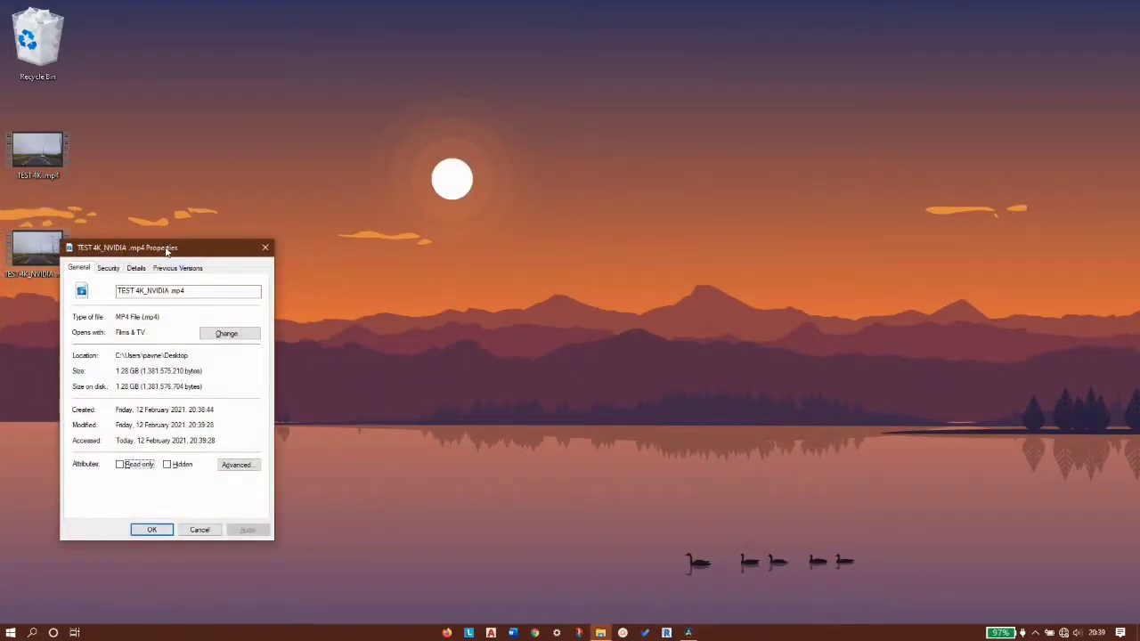
pyautogui.moveTo(166, 251); pyautogui.dragTo(446, 179)
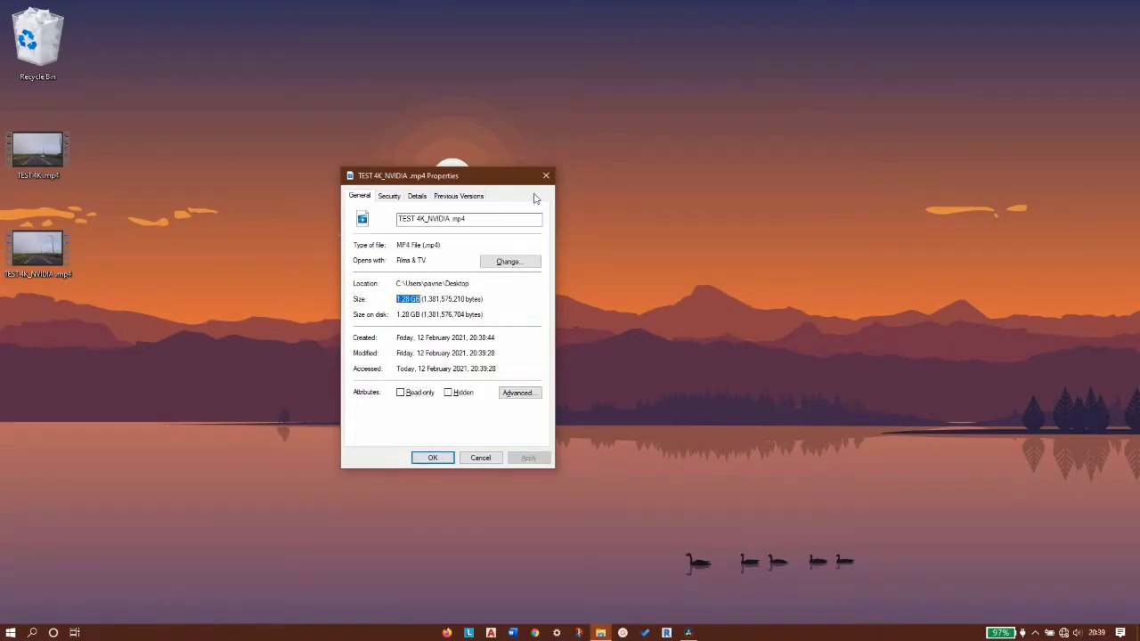
pyautogui.click(546, 175)
pyautogui.rightClick(32, 157)
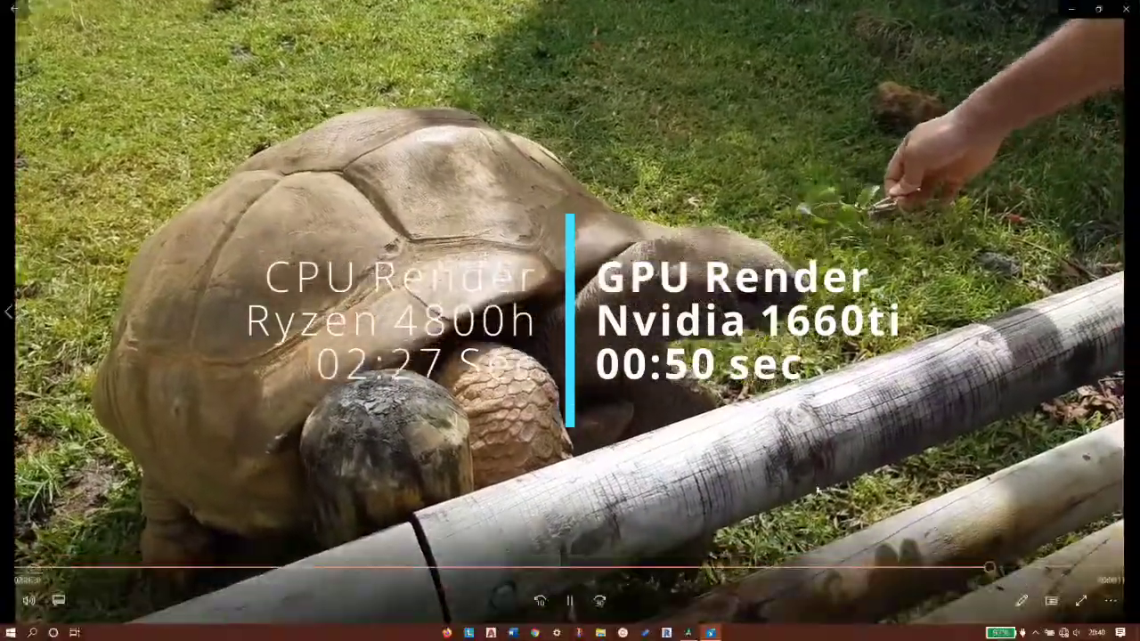
# Close the video player and restore the DaVinci Resolve window on the Deliver page
pyautogui.click(1117, 17)
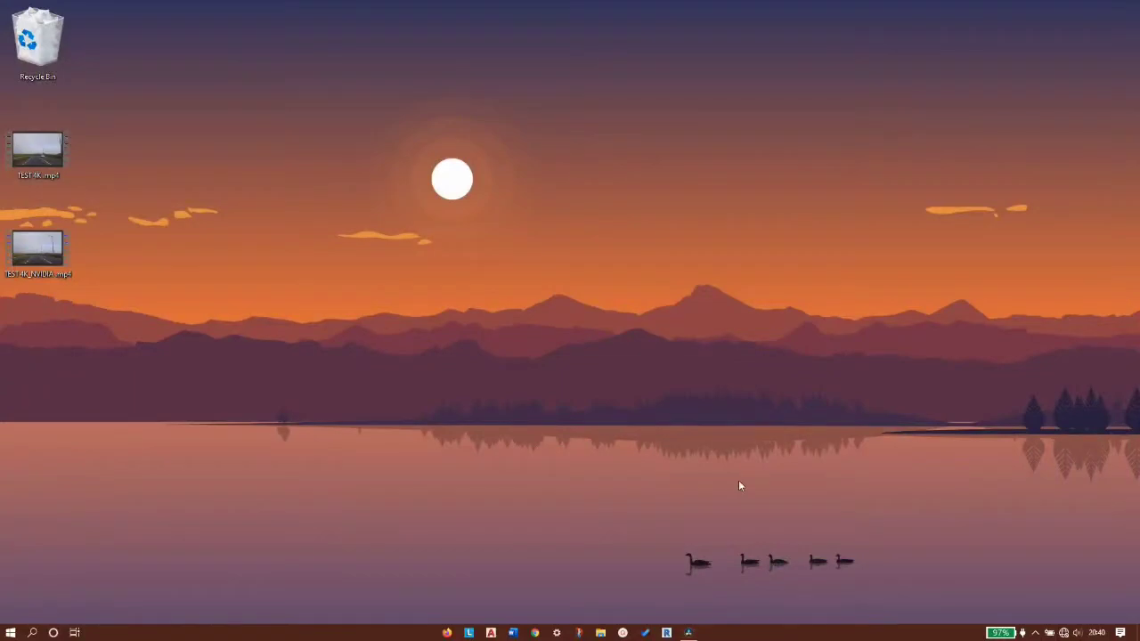
pyautogui.click(687, 632)
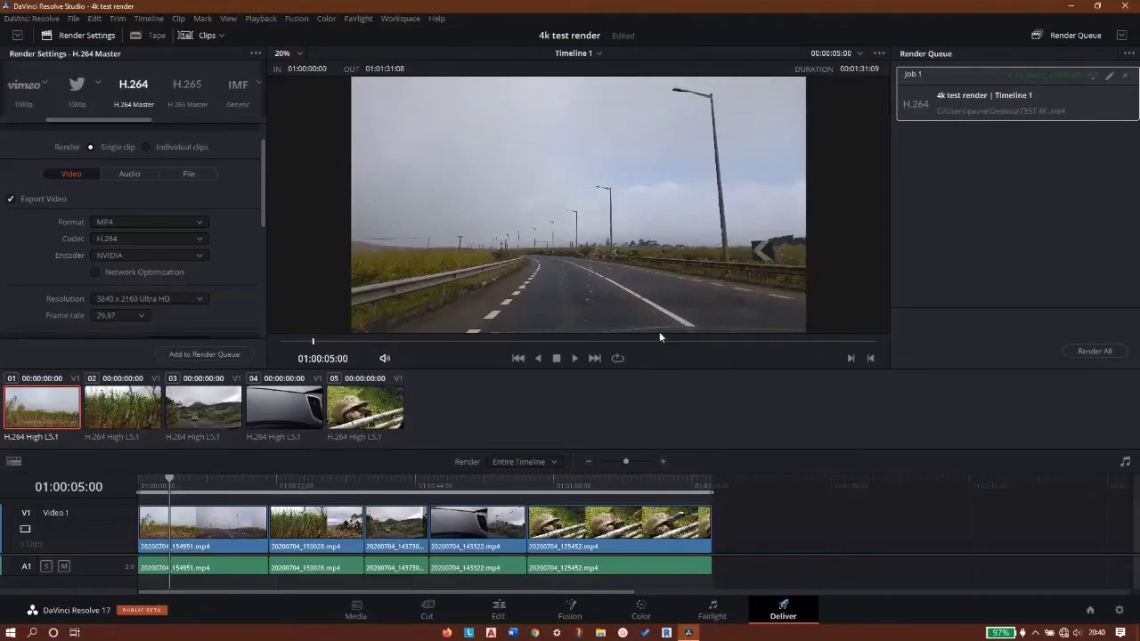